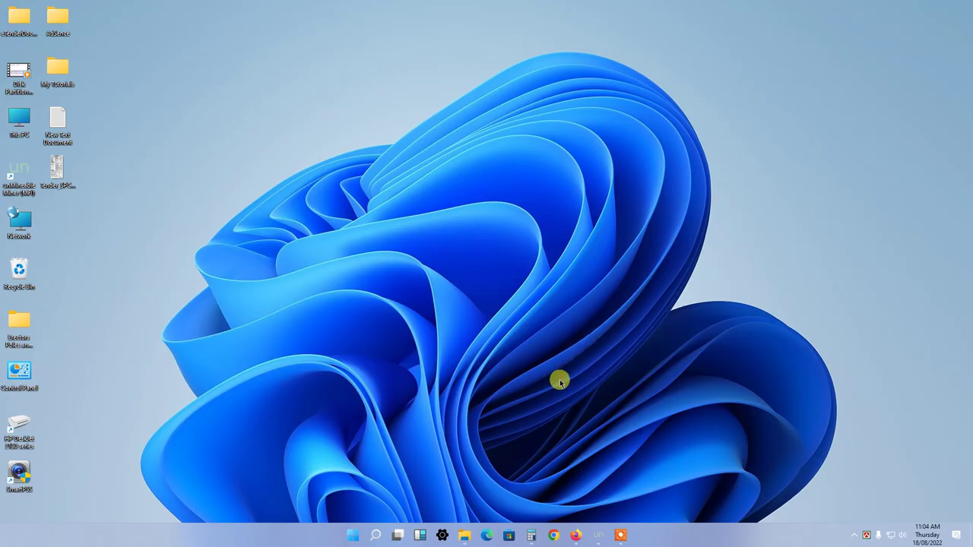
{"action": "right_click", "coordinate": [345, 202]}
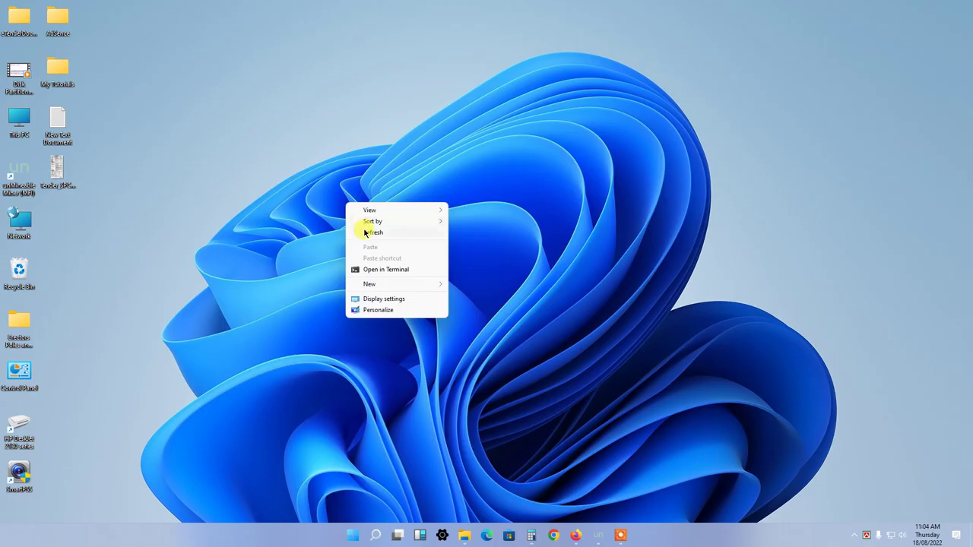
{"action": "left_click", "coordinate": [365, 230]}
{"action": "right_click", "coordinate": [365, 230]}
{"action": "left_click", "coordinate": [386, 256]}
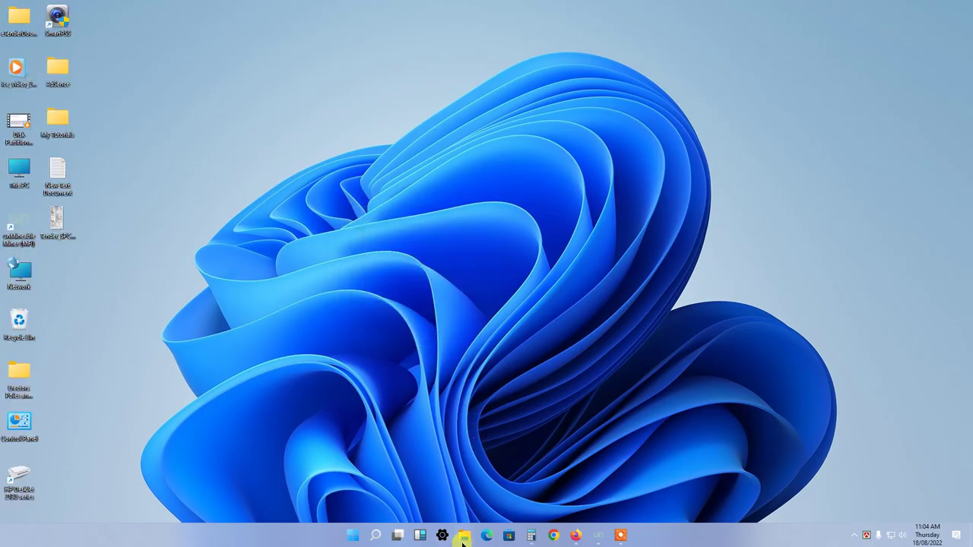
{"action": "mouse_move", "coordinate": [463, 539]}
{"action": "left_click", "coordinate": [489, 508]}
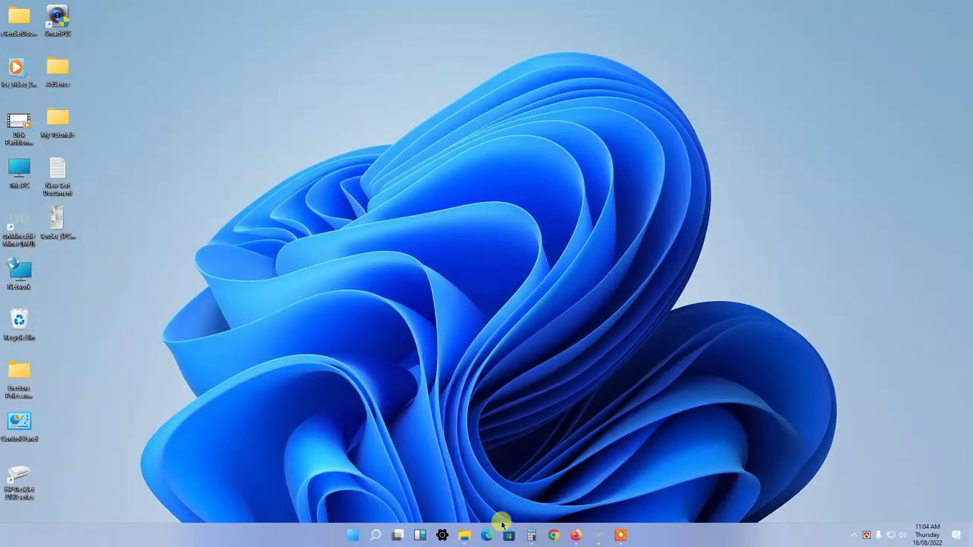
Switch to the File Explorer window showing This PC and refresh its drive list.
{"action": "mouse_move", "coordinate": [469, 524]}
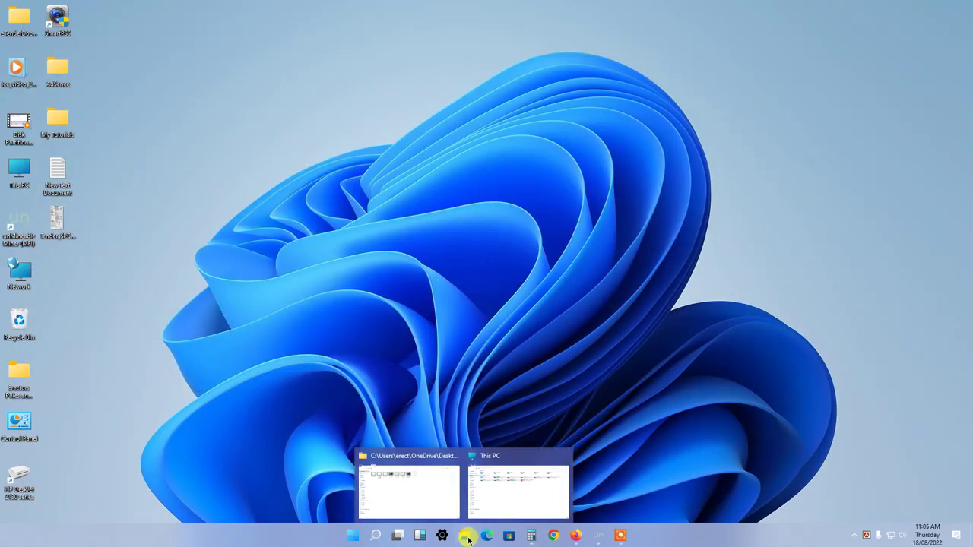
{"action": "left_click", "coordinate": [528, 508]}
{"action": "right_click", "coordinate": [374, 257]}
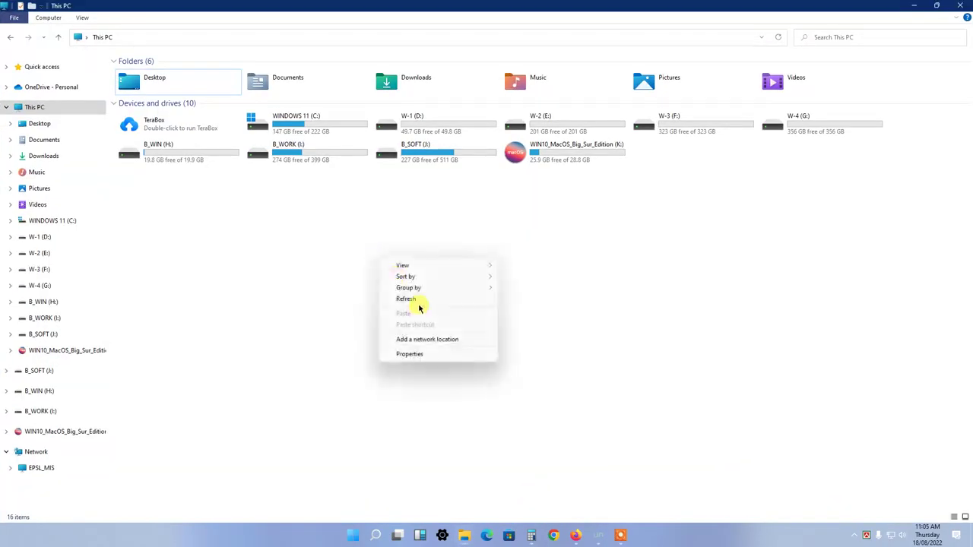
{"action": "left_click", "coordinate": [418, 307]}
Check the properties of the WIN10_MacOS_Big_Sur_Edition (K:) USB drive and close them without changes.
{"action": "left_click", "coordinate": [544, 153]}
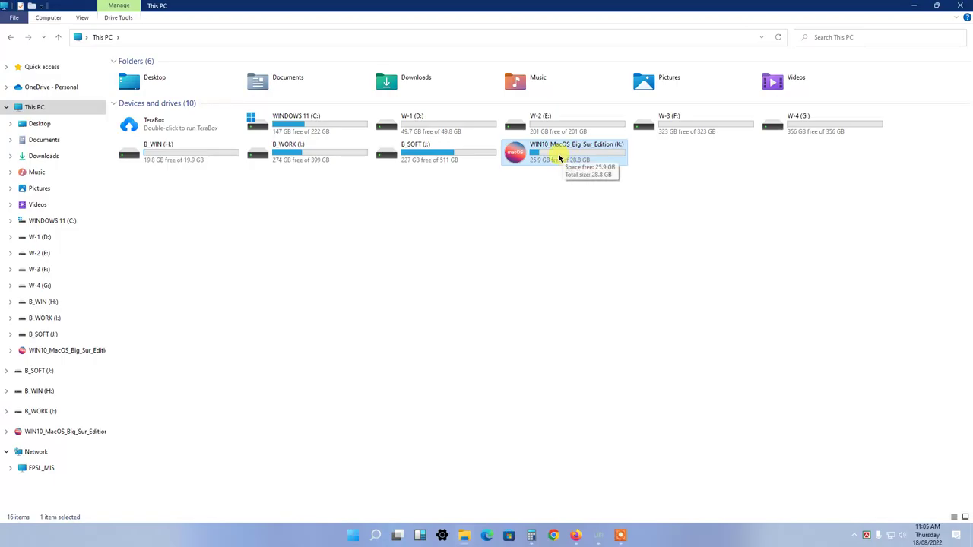
{"action": "right_click", "coordinate": [559, 157]}
{"action": "left_click", "coordinate": [600, 423]}
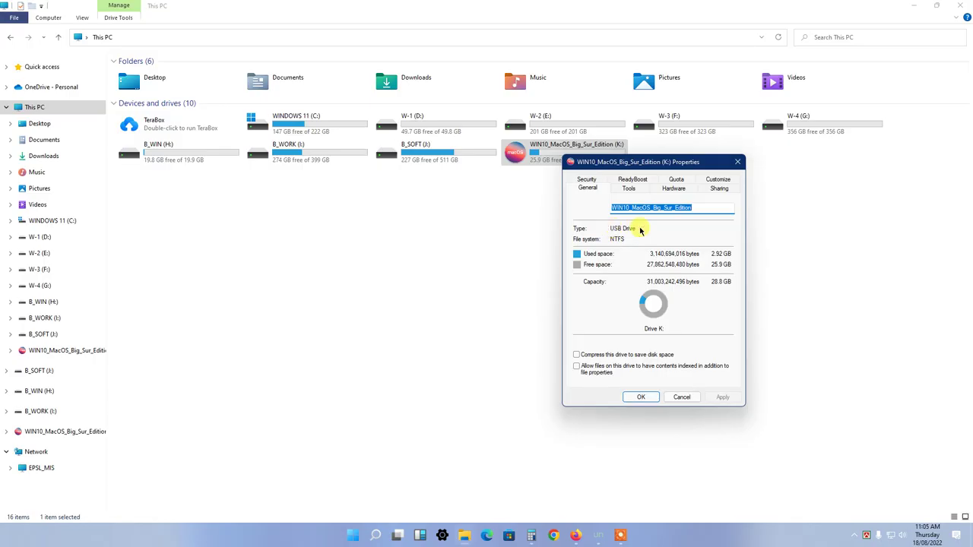
{"action": "left_click", "coordinate": [674, 400]}
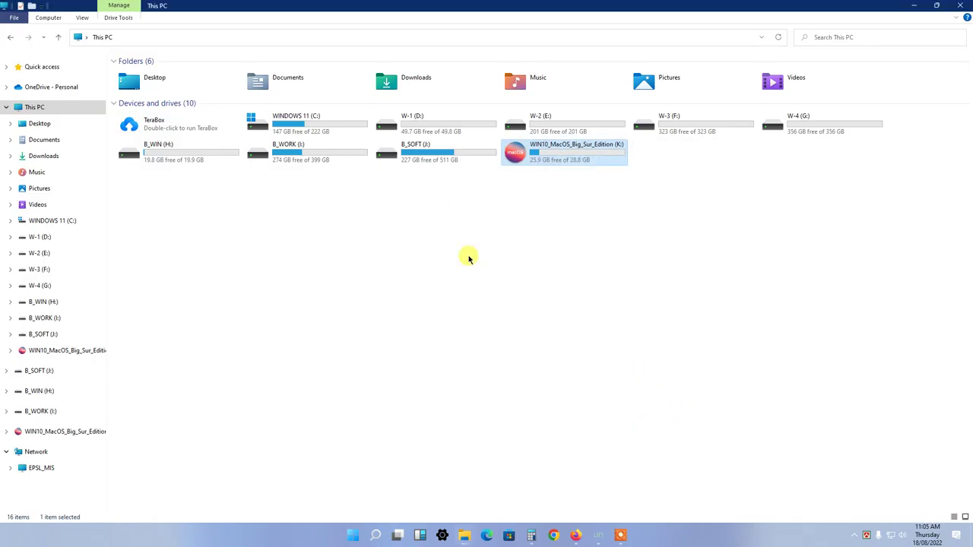
Locate the Win7-10_AIO_v2 image in the "Windows 7-10 AIO (3in1) Lite Edition x64 - October 2019" folder on B_SOFT (J:), then return to the drive.
{"action": "double_click", "coordinate": [418, 155]}
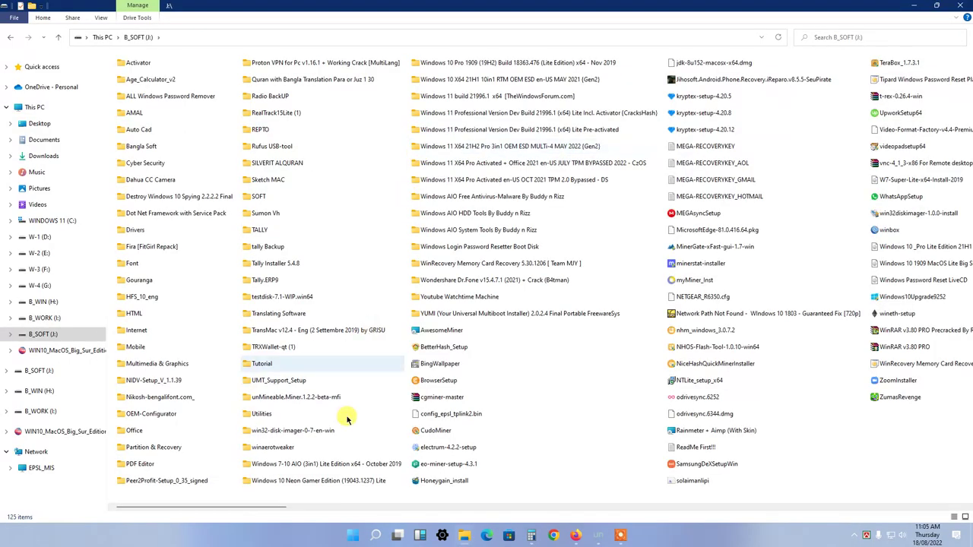
{"action": "double_click", "coordinate": [292, 466]}
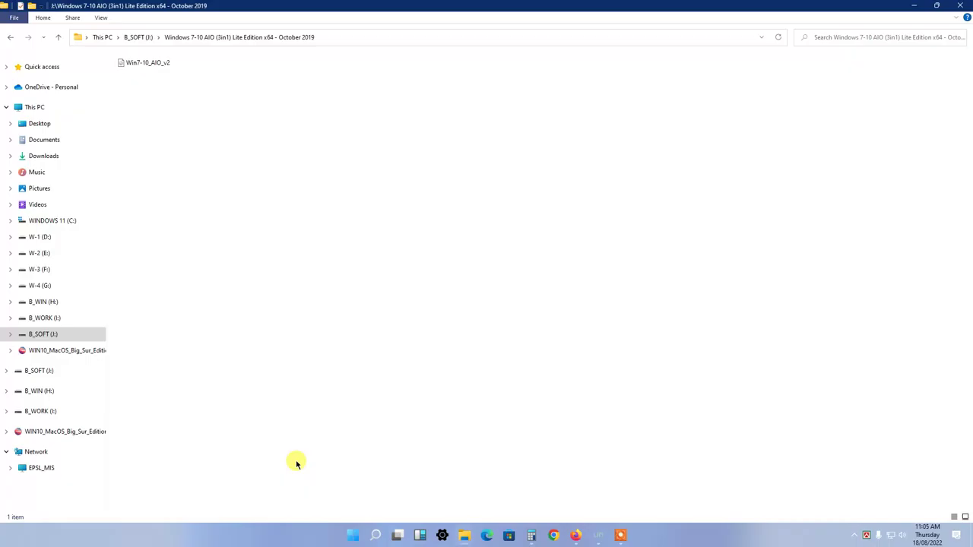
{"action": "left_click", "coordinate": [143, 65]}
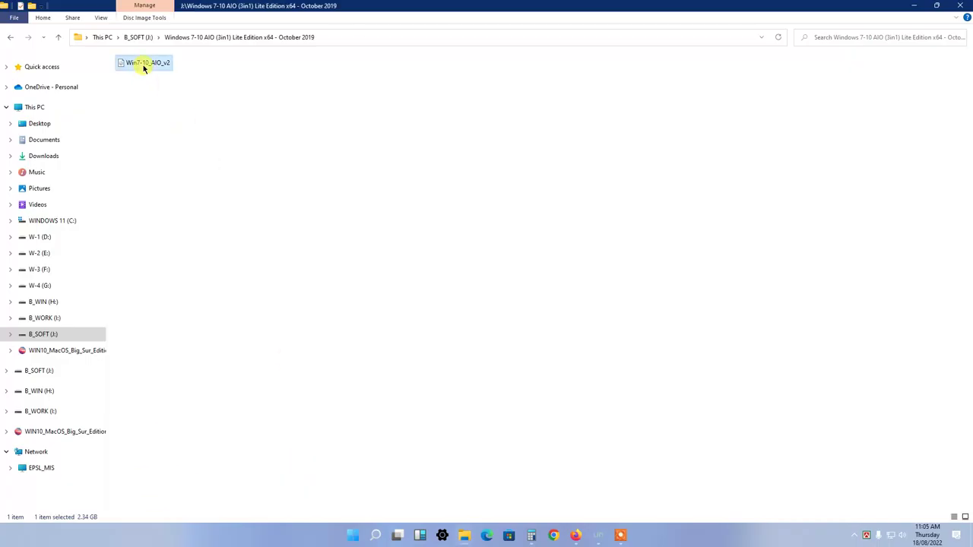
{"action": "left_click", "coordinate": [59, 38]}
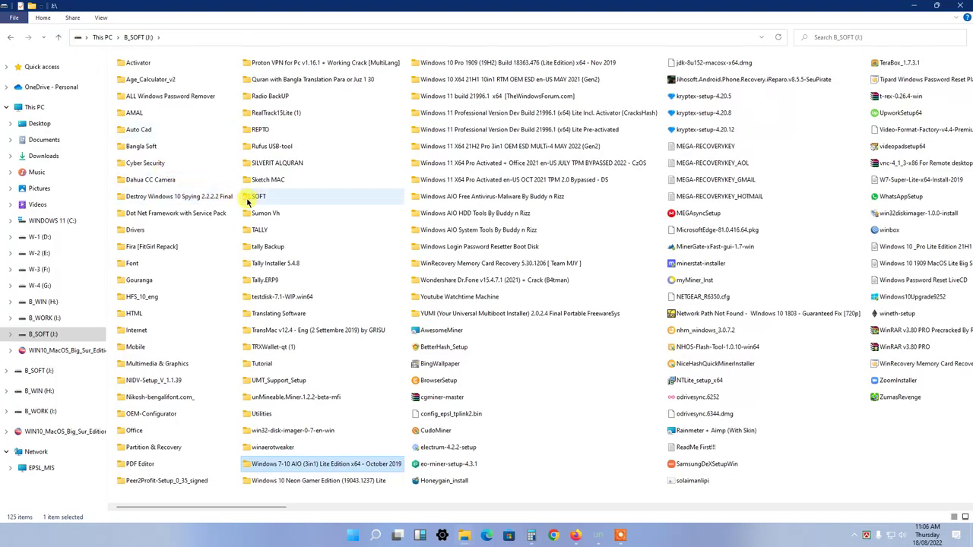
Launch rufus-3.15 from the Rufus USB-tool folder on B_SOFT (J:) and return the folder view to the drive's root.
{"action": "double_click", "coordinate": [273, 147]}
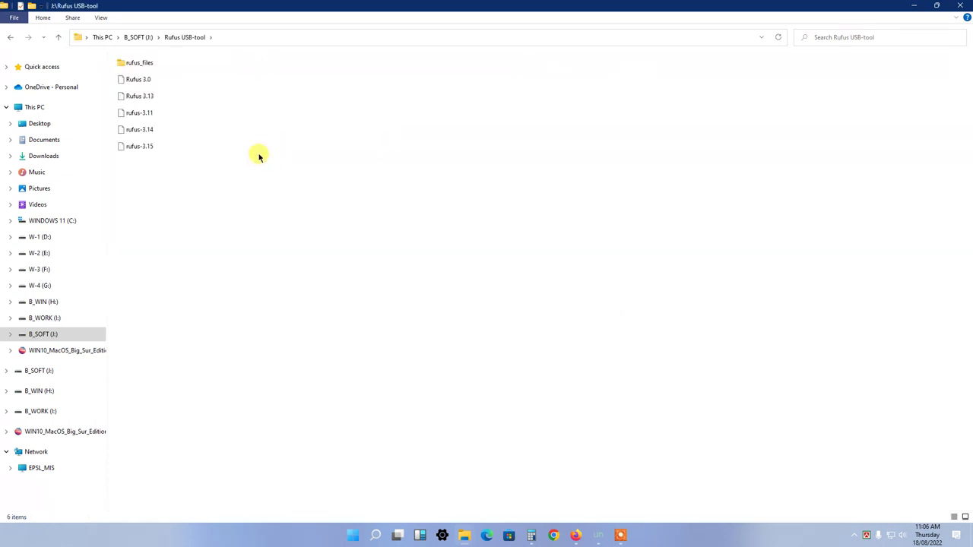
{"action": "double_click", "coordinate": [148, 147]}
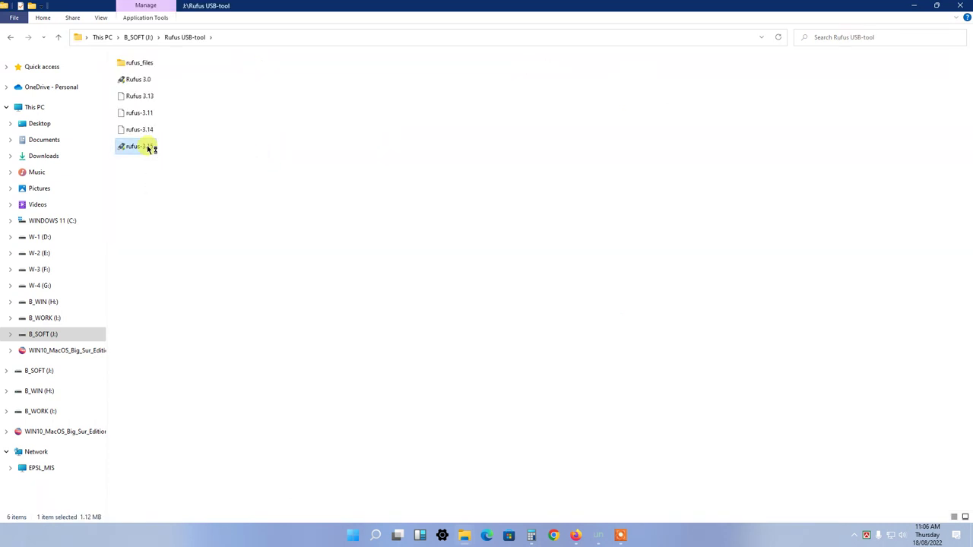
{"action": "left_click", "coordinate": [58, 37]}
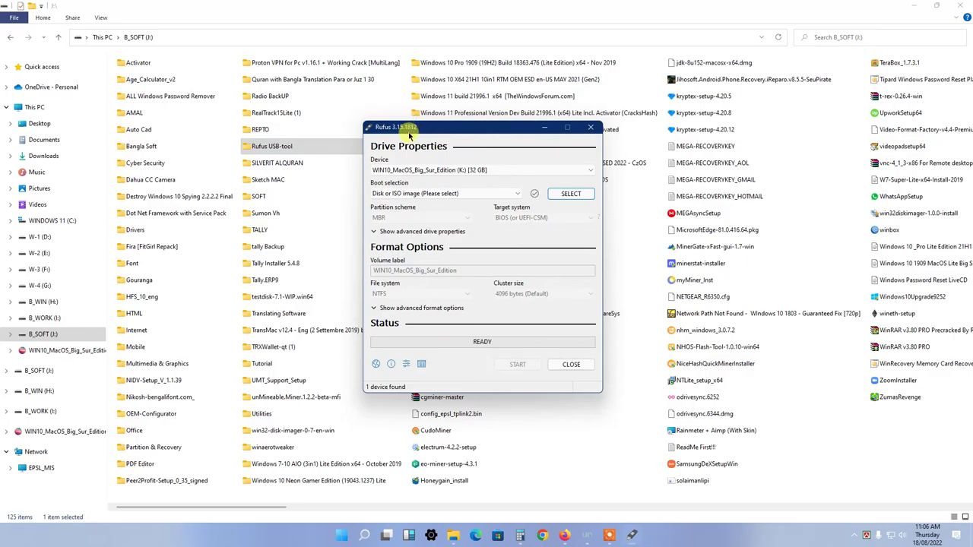
Choose the WIN10_MacOS_Big_Sur_Edition (K:) [32 GB] drive as the Rufus target device.
{"action": "left_click", "coordinate": [407, 170]}
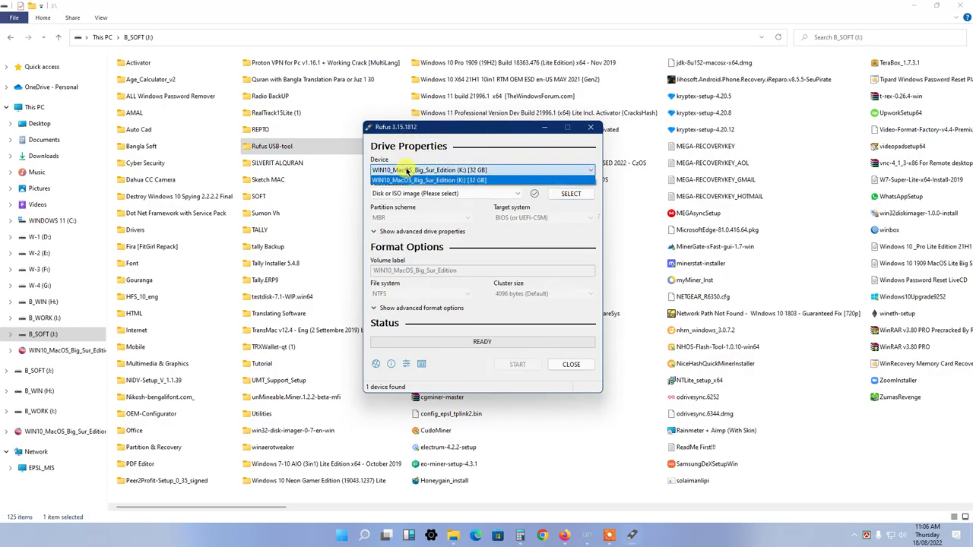
{"action": "left_click", "coordinate": [422, 128]}
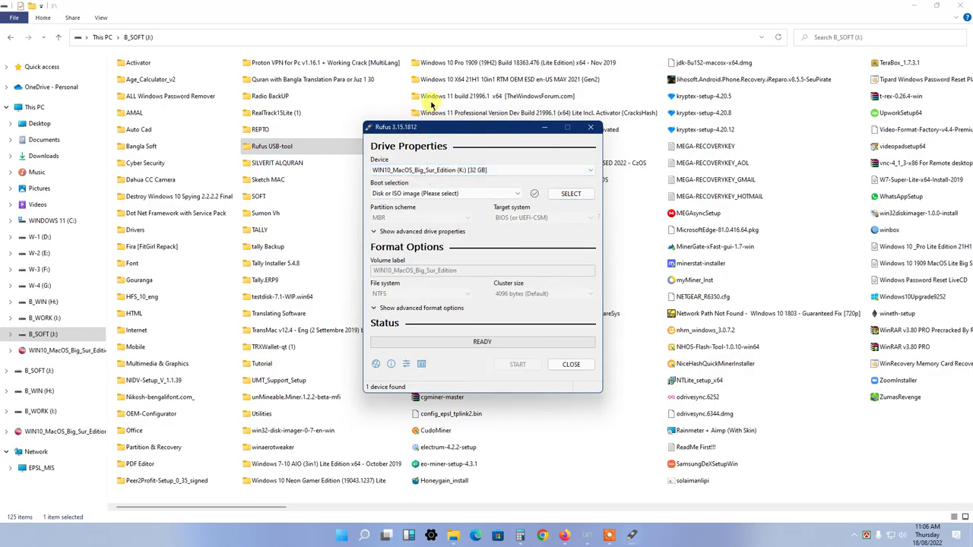
{"action": "left_click_drag", "start_coordinate": [437, 135], "coordinate": [436, 108]}
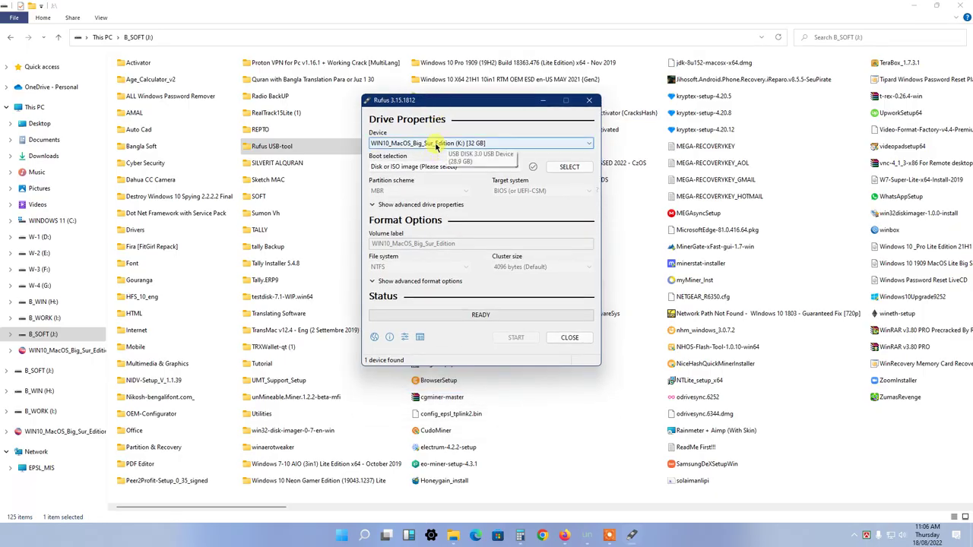
{"action": "left_click", "coordinate": [435, 145]}
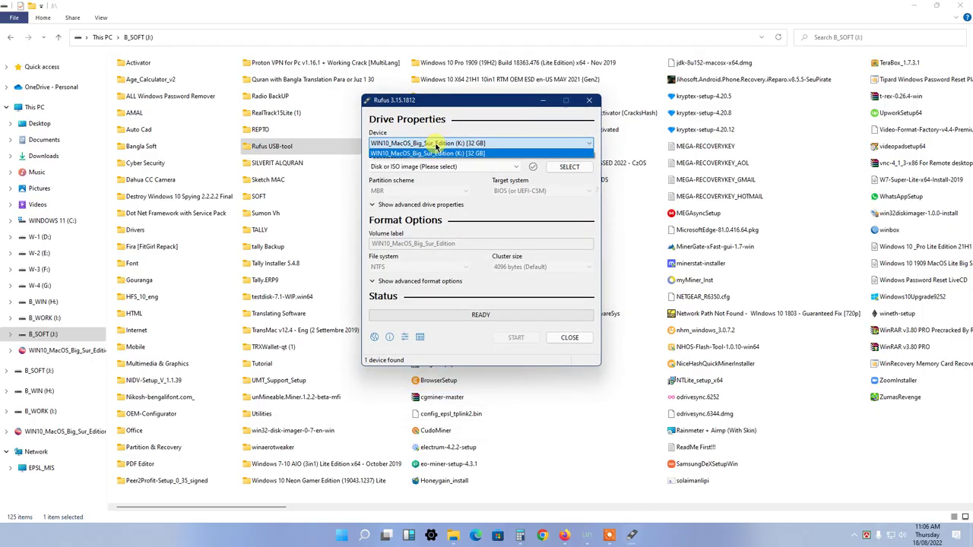
{"action": "left_click", "coordinate": [435, 144]}
{"action": "left_click", "coordinate": [436, 144]}
{"action": "left_click", "coordinate": [437, 144]}
{"action": "left_click", "coordinate": [435, 144]}
{"action": "left_click", "coordinate": [504, 153]}
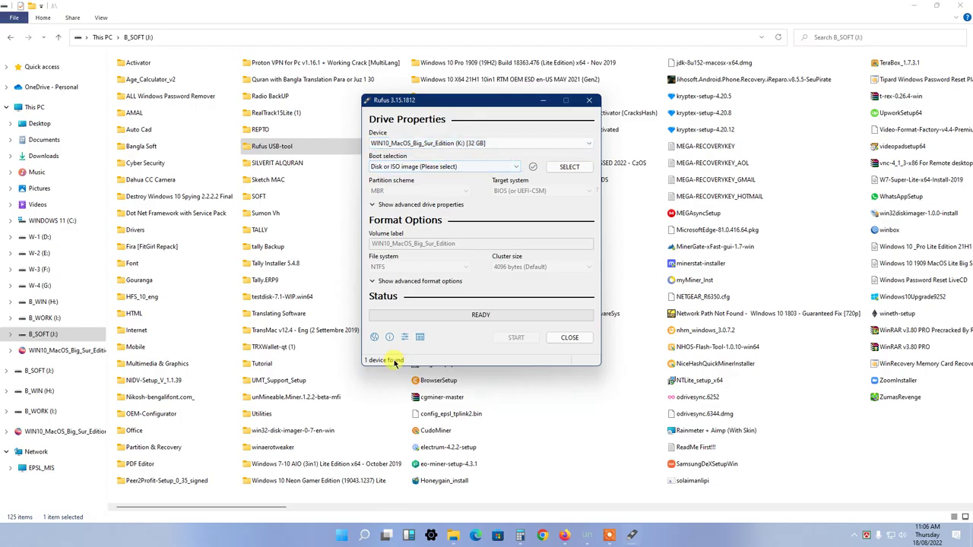
Load the Win7-10_AIO_v2 image from its folder on B_SOFT (J:) into Rufus as the boot selection.
{"action": "left_click", "coordinate": [307, 465]}
{"action": "double_click", "coordinate": [307, 465]}
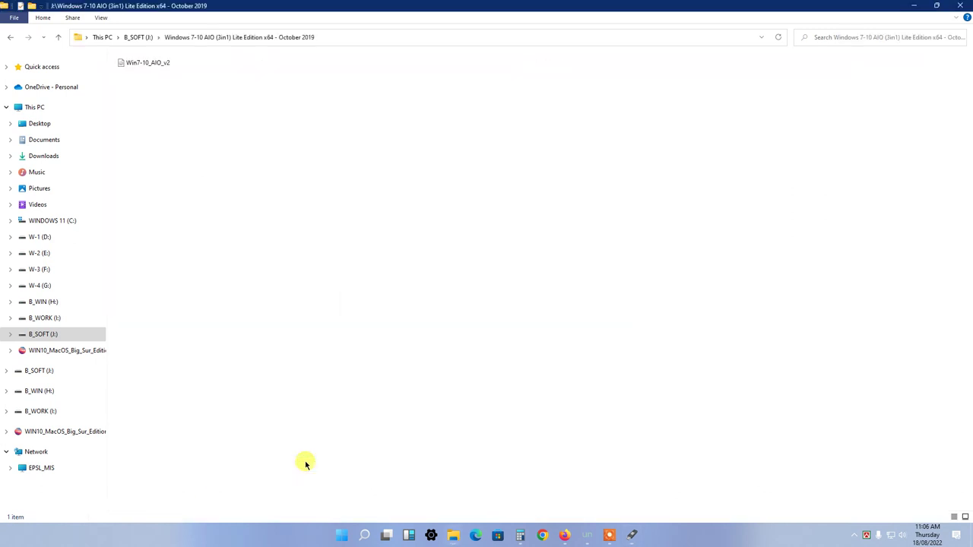
{"action": "left_click", "coordinate": [630, 534]}
{"action": "left_click", "coordinate": [575, 168]}
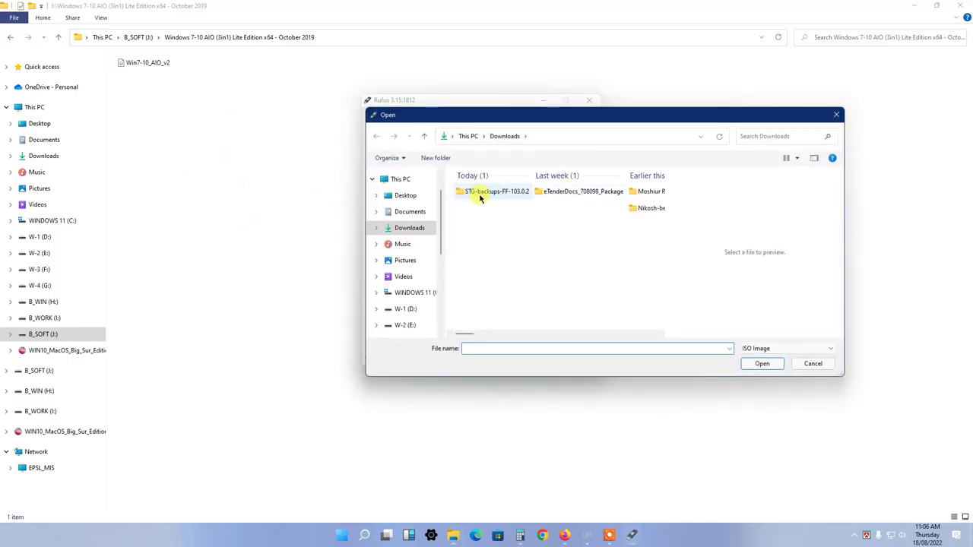
{"action": "left_click", "coordinate": [813, 364]}
{"action": "left_click_drag", "start_coordinate": [144, 64], "coordinate": [443, 169]}
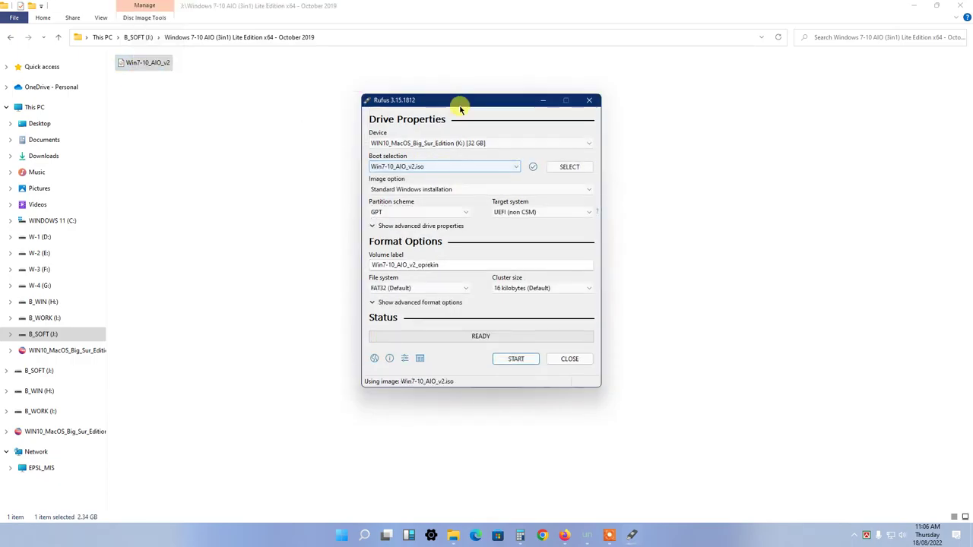
Set the partition scheme to MBR and keep NTFS as the file system.
{"action": "left_click_drag", "start_coordinate": [463, 102], "coordinate": [403, 86]}
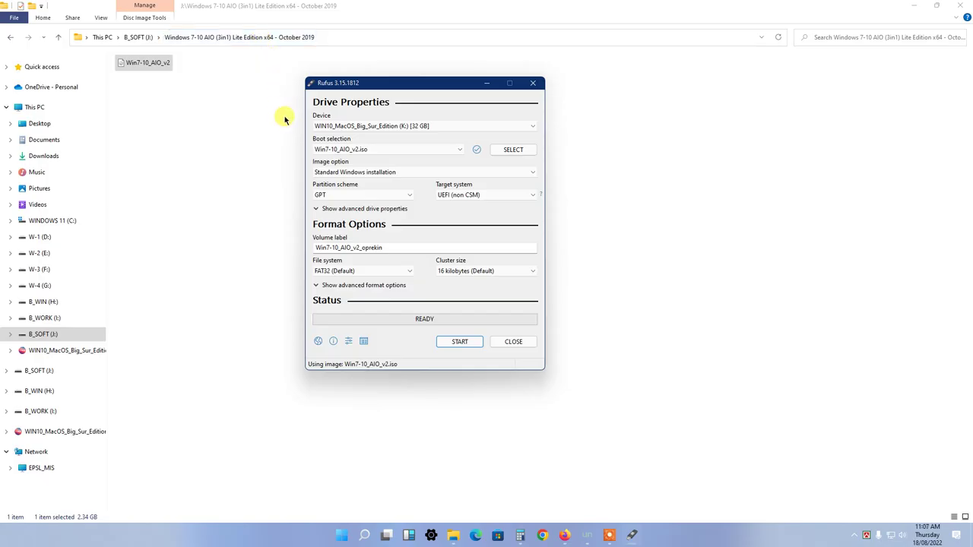
{"action": "left_click_drag", "start_coordinate": [371, 86], "coordinate": [421, 89]}
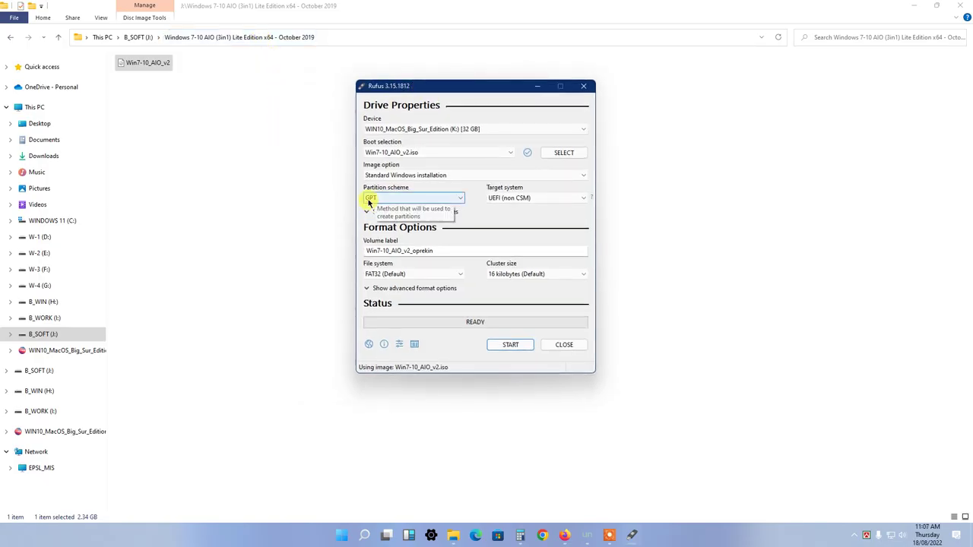
{"action": "left_click", "coordinate": [459, 200]}
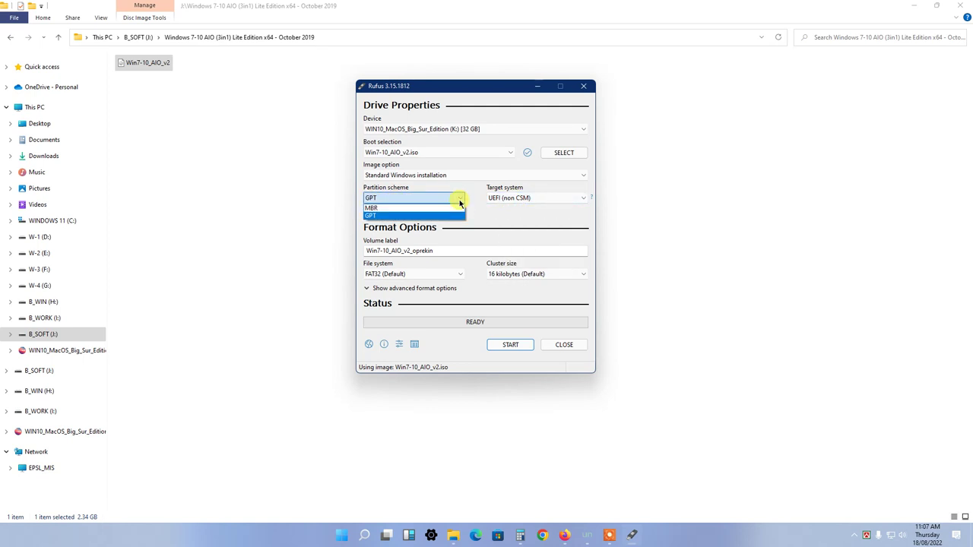
{"action": "left_click", "coordinate": [460, 207]}
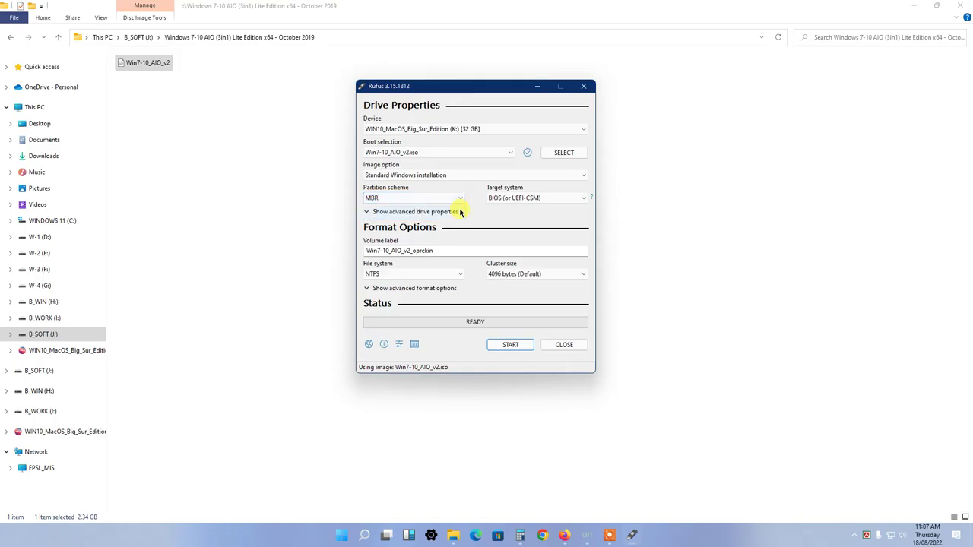
{"action": "left_click", "coordinate": [461, 276]}
{"action": "left_click", "coordinate": [461, 278]}
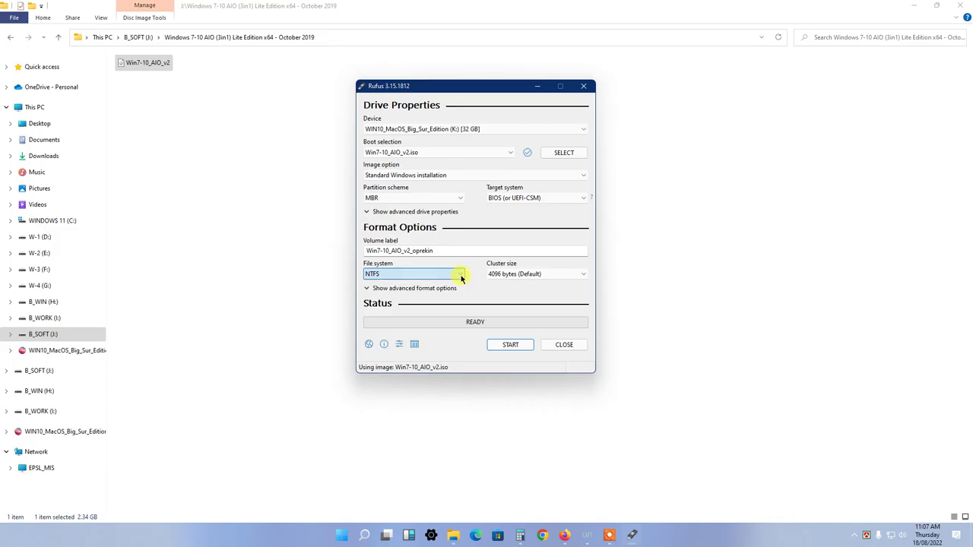
Write the image to the USB drive, accepting the erasure of its data, and close Rufus and File Explorer when it finishes.
{"action": "left_click", "coordinate": [508, 346]}
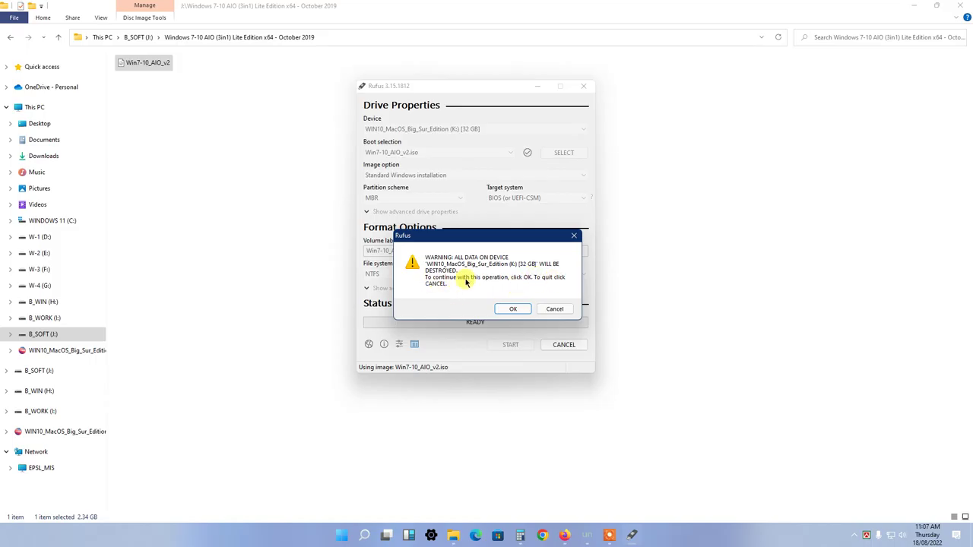
{"action": "left_click", "coordinate": [510, 310]}
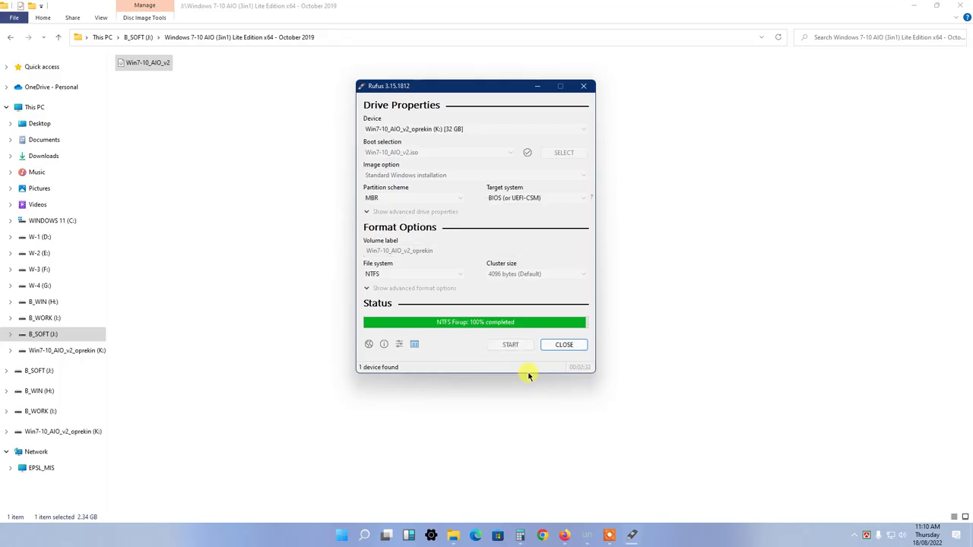
{"action": "left_click", "coordinate": [561, 346]}
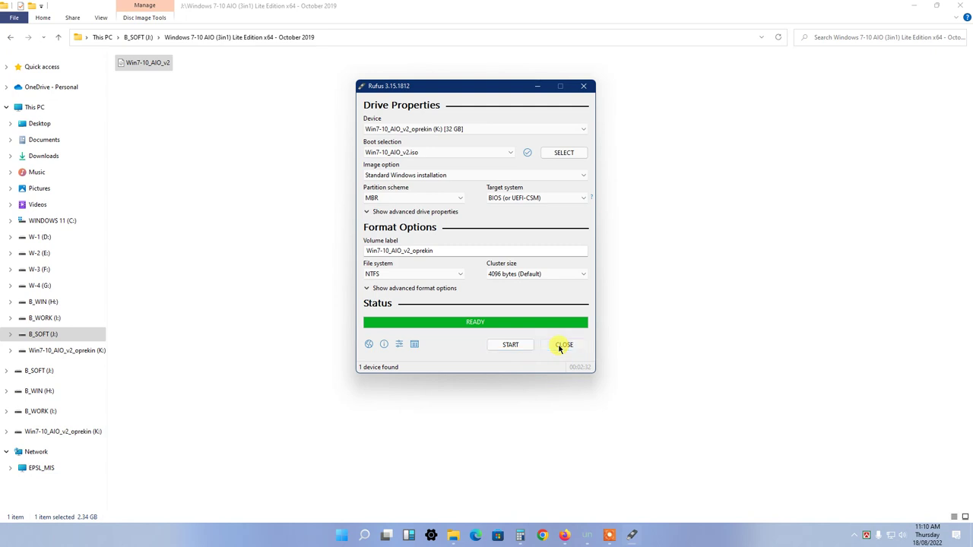
{"action": "left_click", "coordinate": [959, 6]}
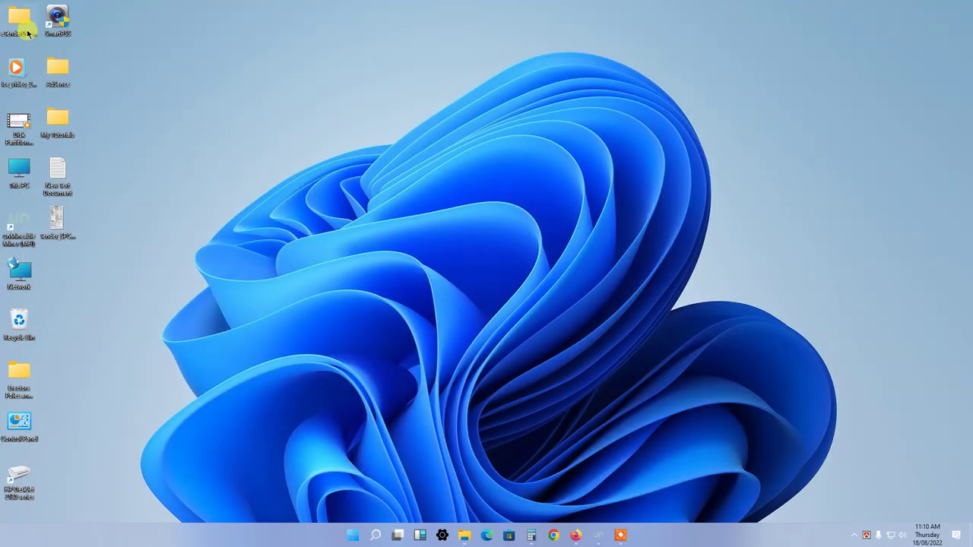
Open This PC, examine the files written to the Win7-10_AIO_v2_oprekin (K:) drive, and return to the drive list.
{"action": "double_click", "coordinate": [25, 172]}
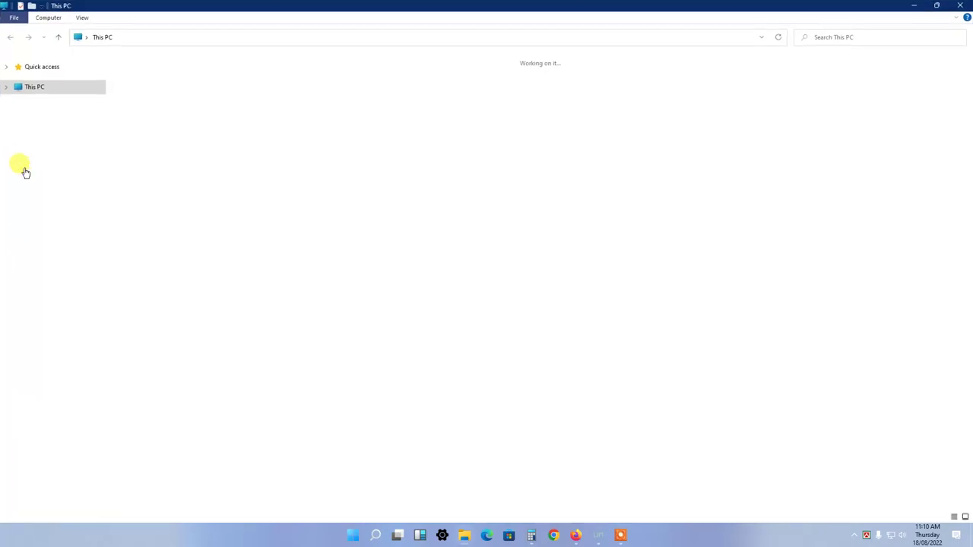
{"action": "left_click", "coordinate": [546, 156]}
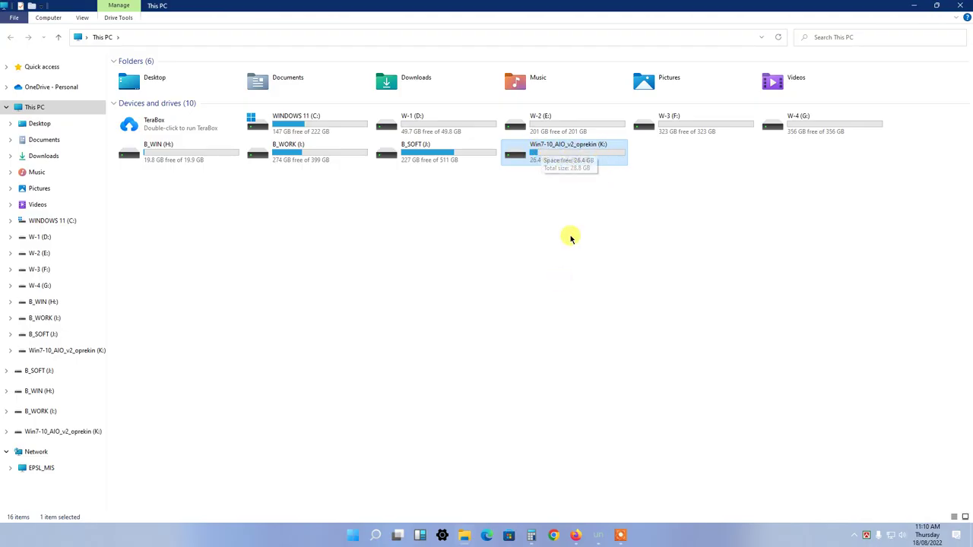
{"action": "double_click", "coordinate": [562, 161]}
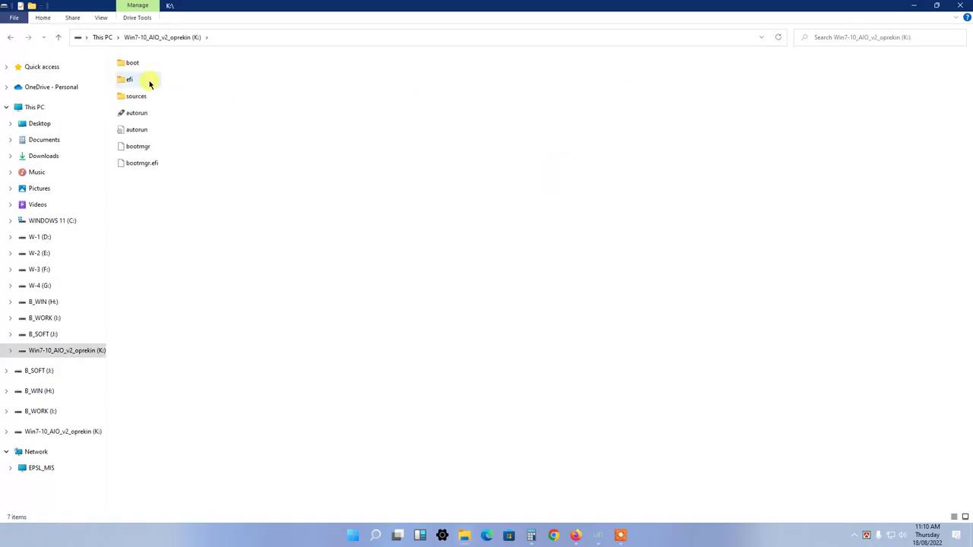
{"action": "left_click", "coordinate": [55, 37]}
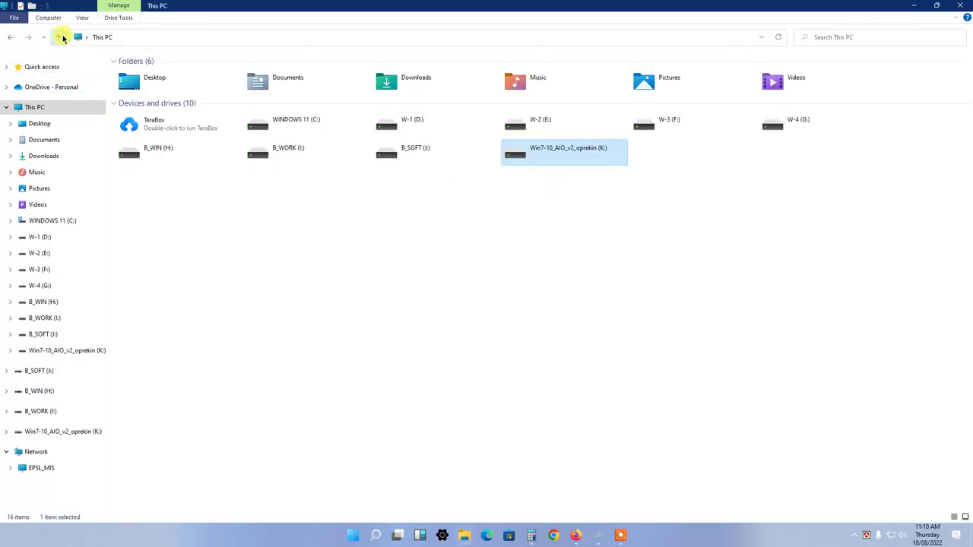
{"action": "right_click", "coordinate": [445, 195]}
{"action": "left_click", "coordinate": [470, 233]}
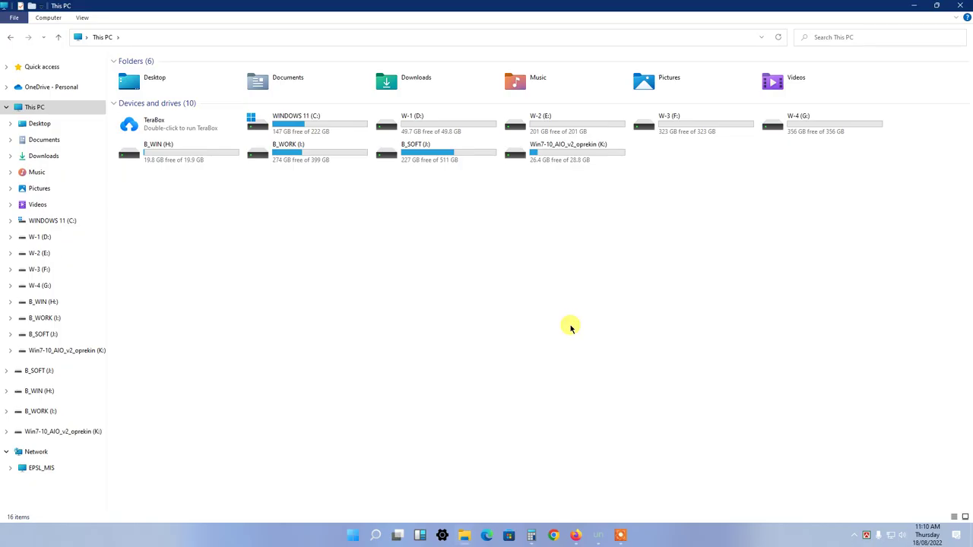
{"action": "left_click", "coordinate": [555, 159]}
{"action": "right_click", "coordinate": [556, 160]}
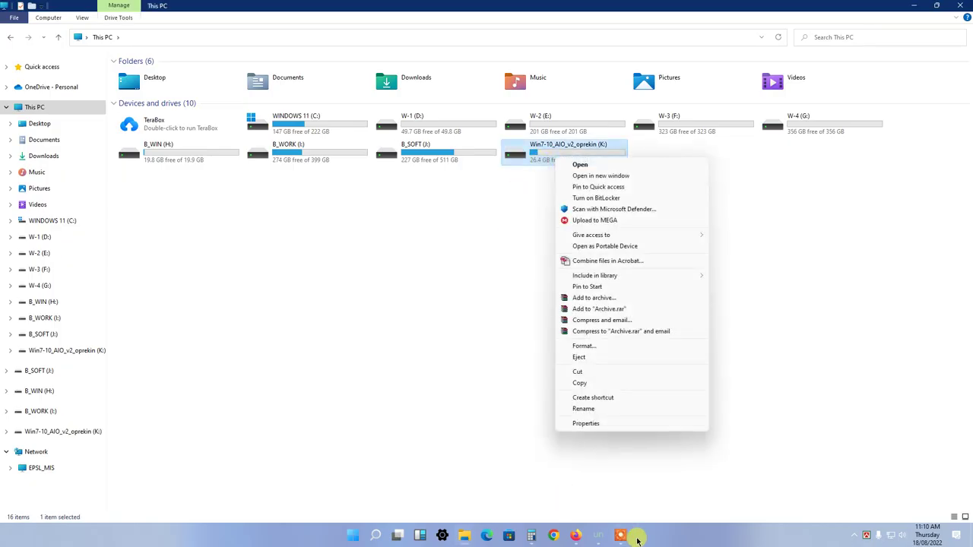
{"action": "left_click", "coordinate": [460, 363]}
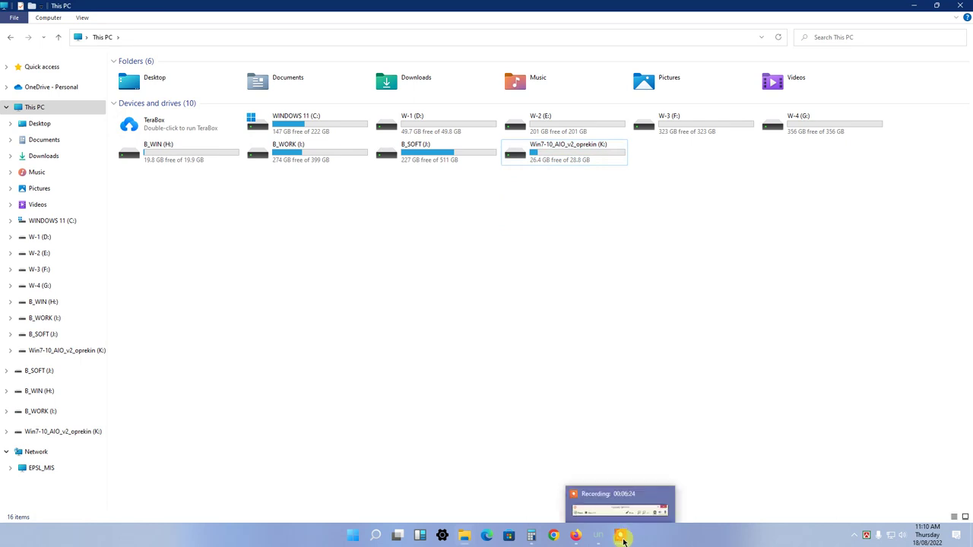
{"action": "left_click", "coordinate": [622, 537]}
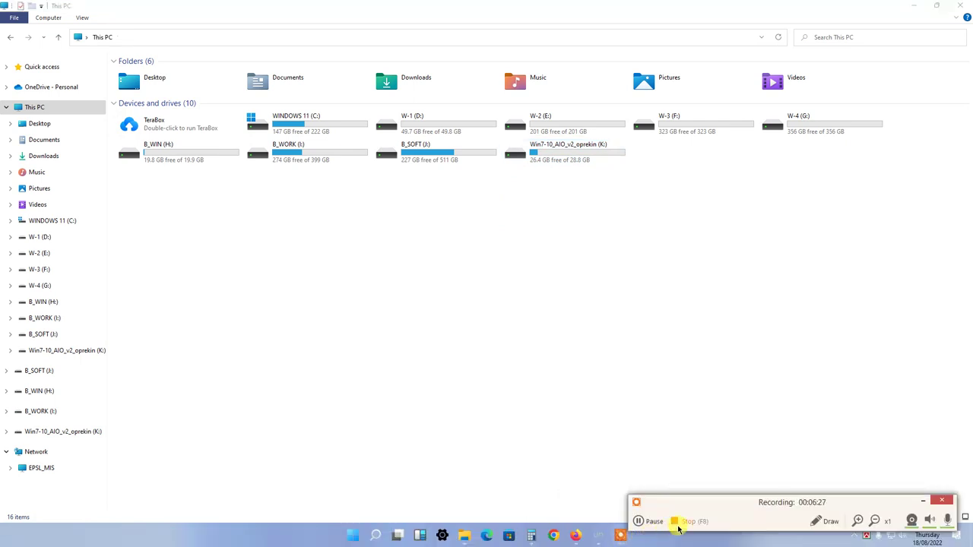